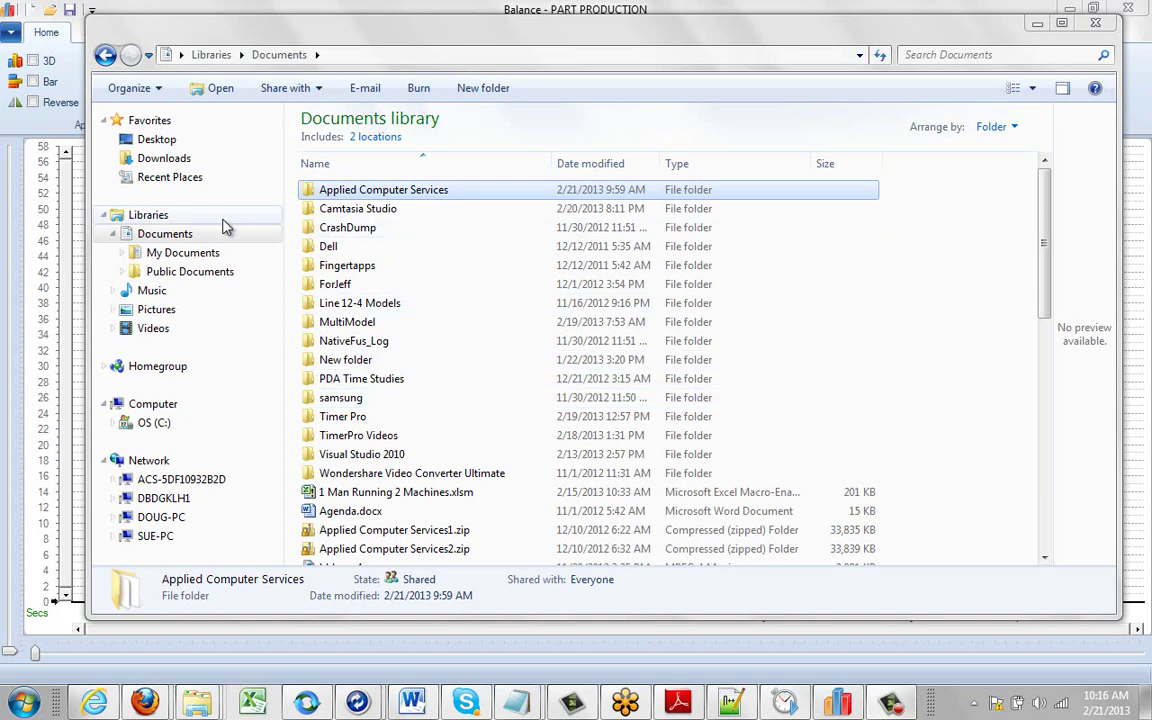
- Browse to the Templates folder inside Applied Computer Services in the Documents library and locate MMD-Instructions.cfg
left_click(147, 238)
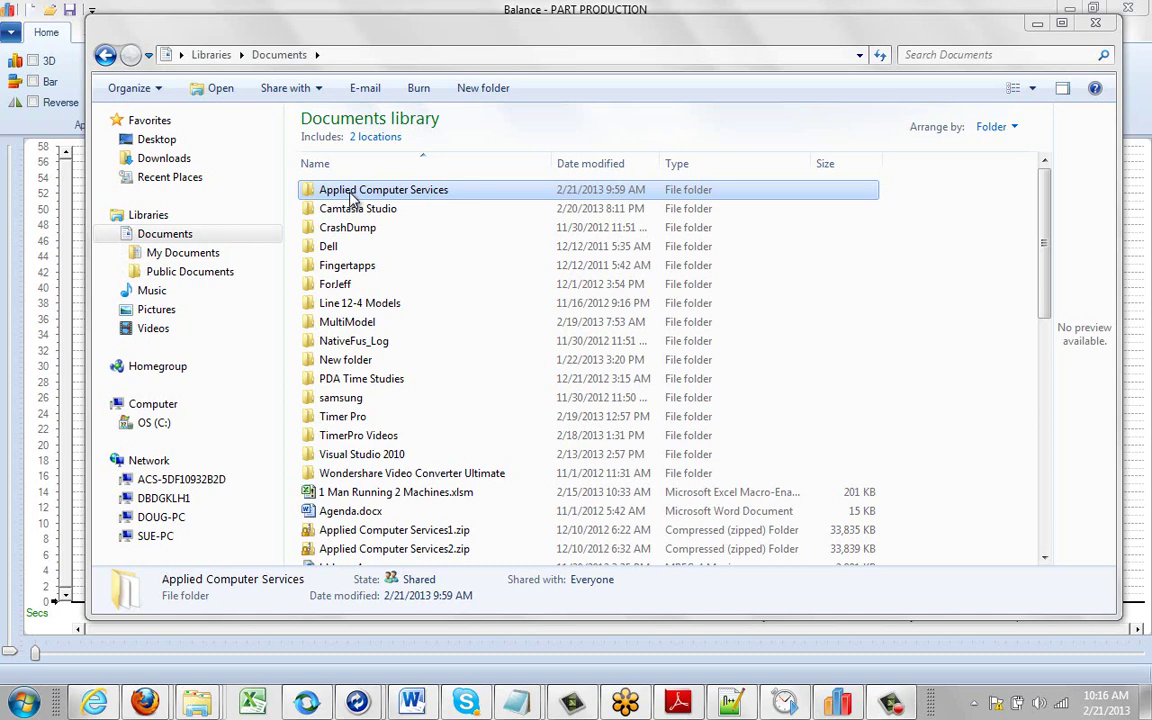
double_click(350, 197)
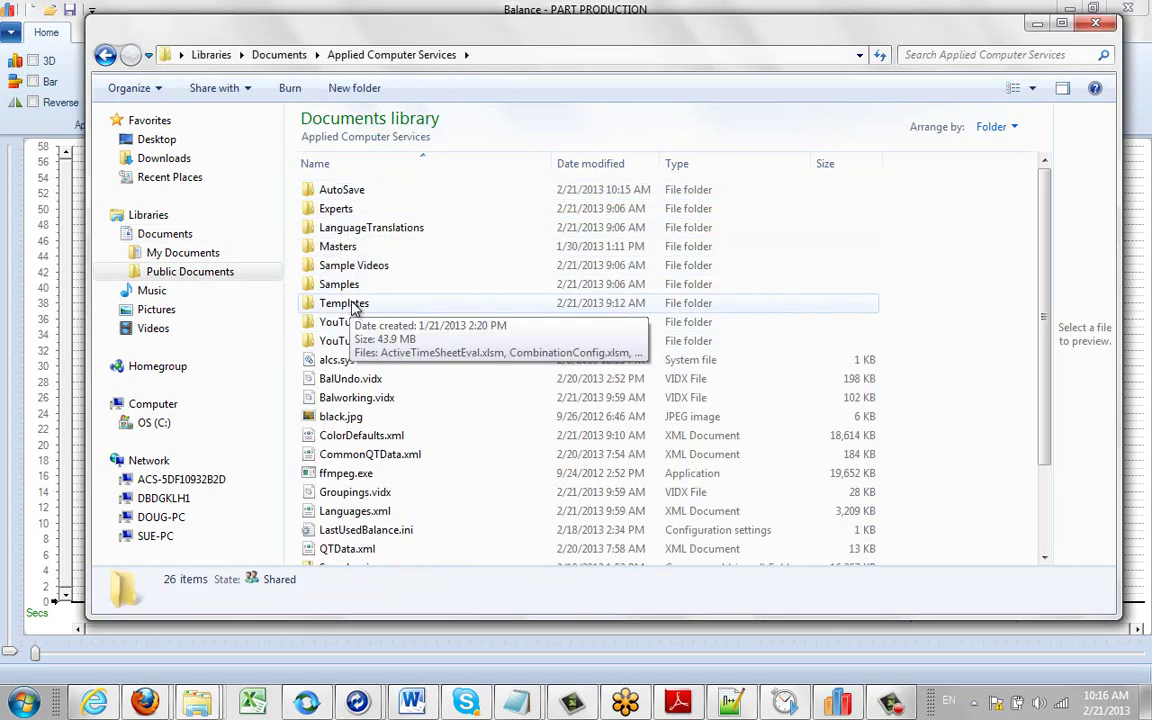
double_click(343, 305)
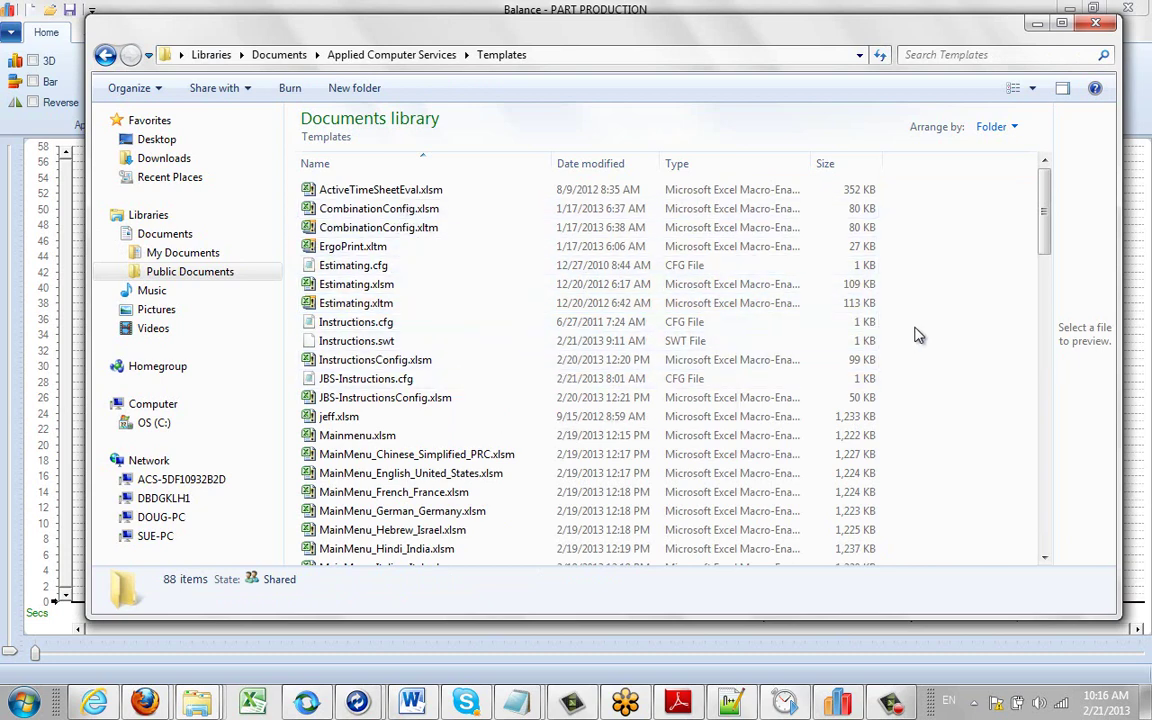
left_click_drag(1045, 210, 1050, 299)
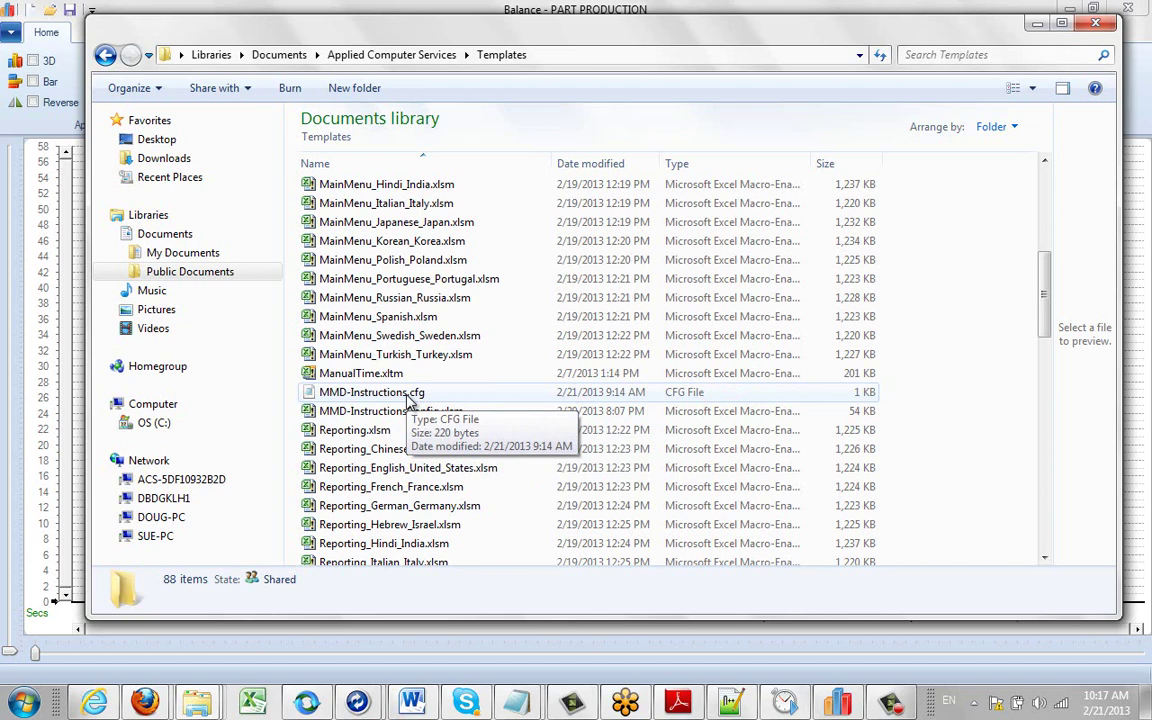
- Switch to Notepad++ and examine the template path and the Info name line in MMD-Instructions.cfg
left_click(730, 703)
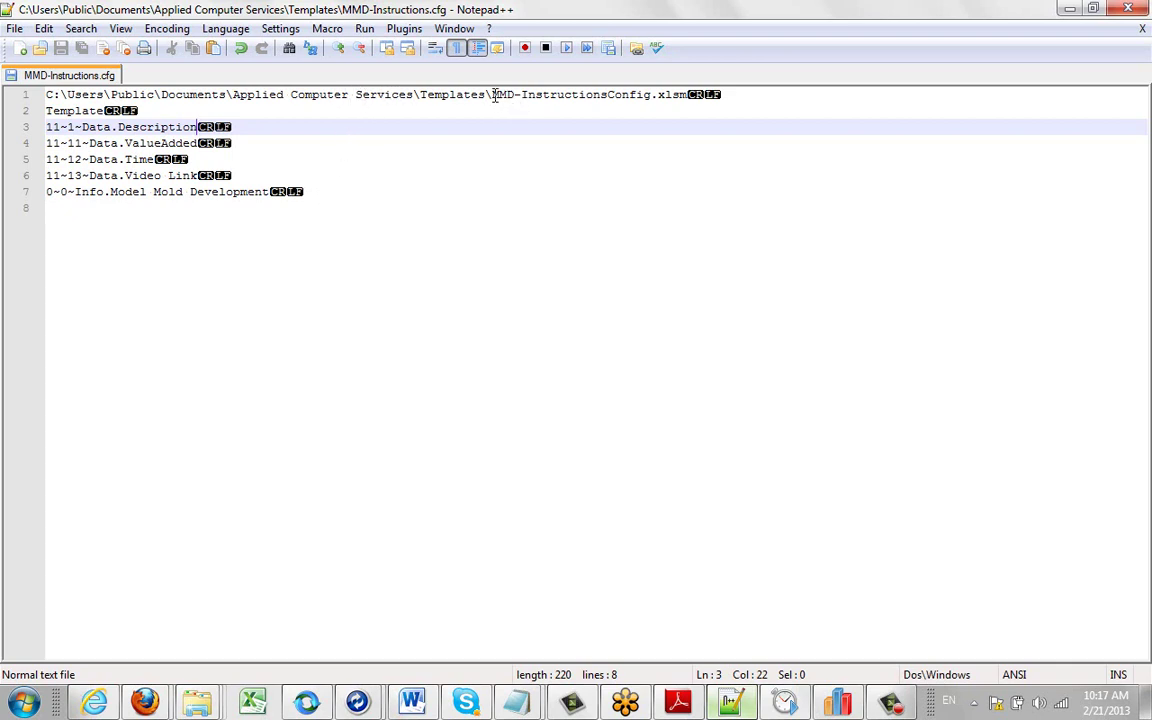
left_click_drag(491, 95, 681, 105)
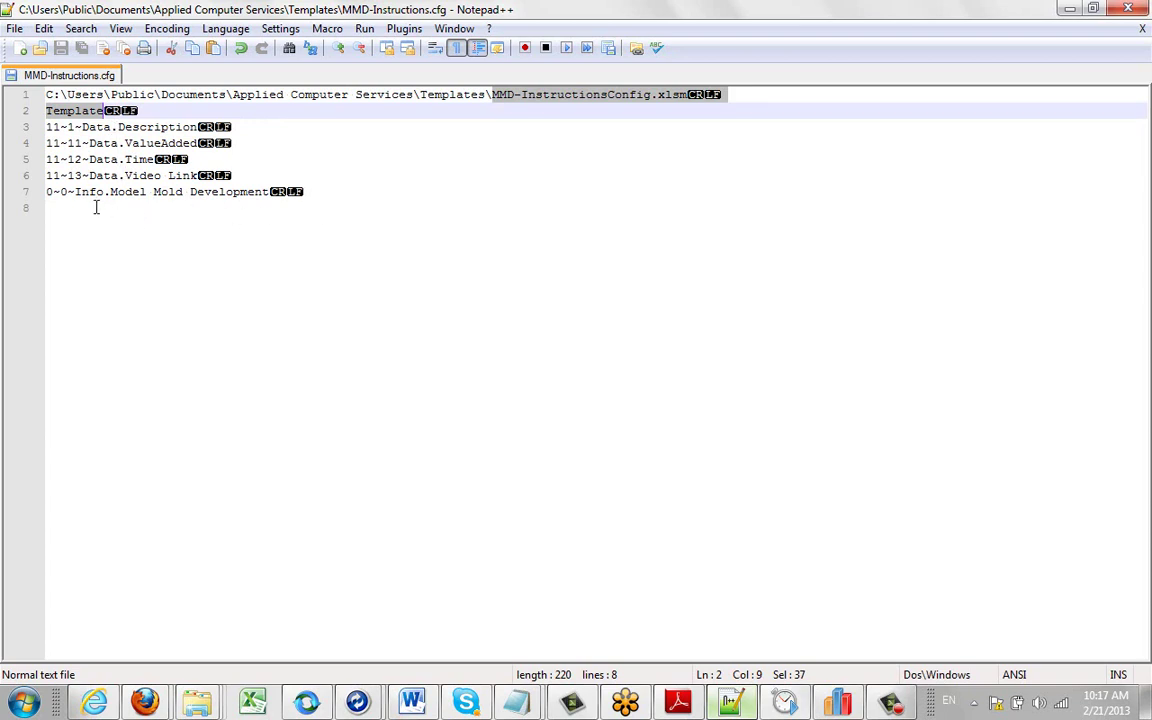
left_click_drag(76, 191, 113, 193)
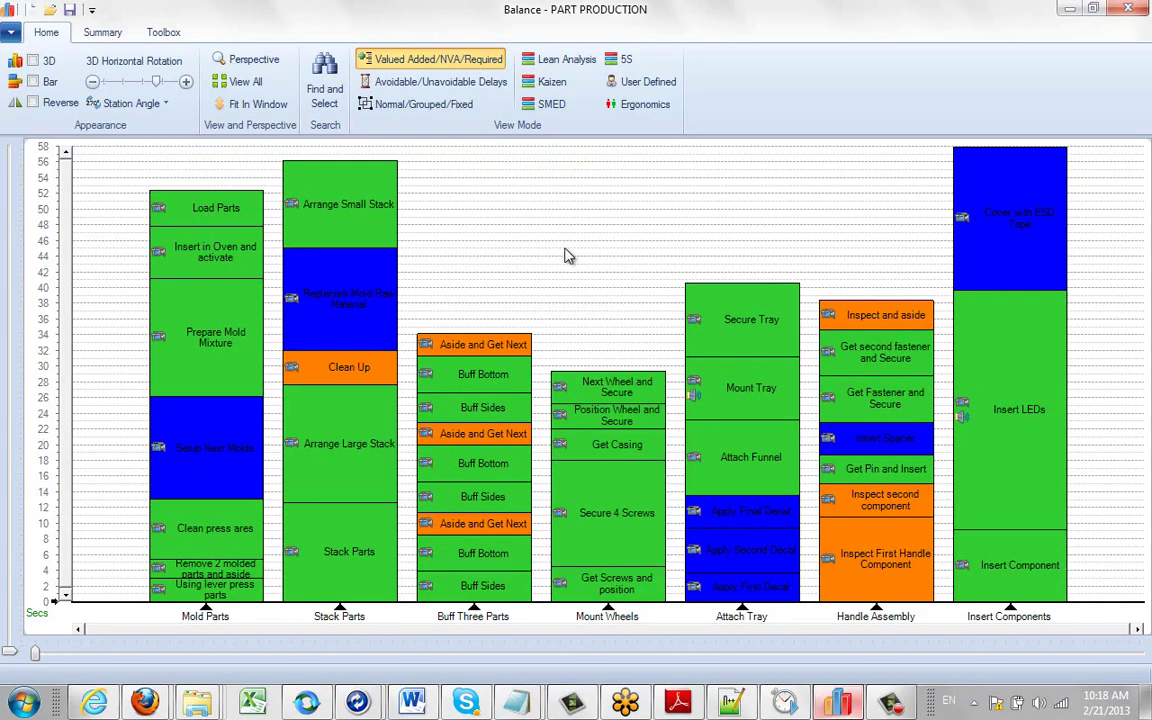
- Switch to Balance, open its default settings and check the list of configured work instructions files
left_click(11, 34)
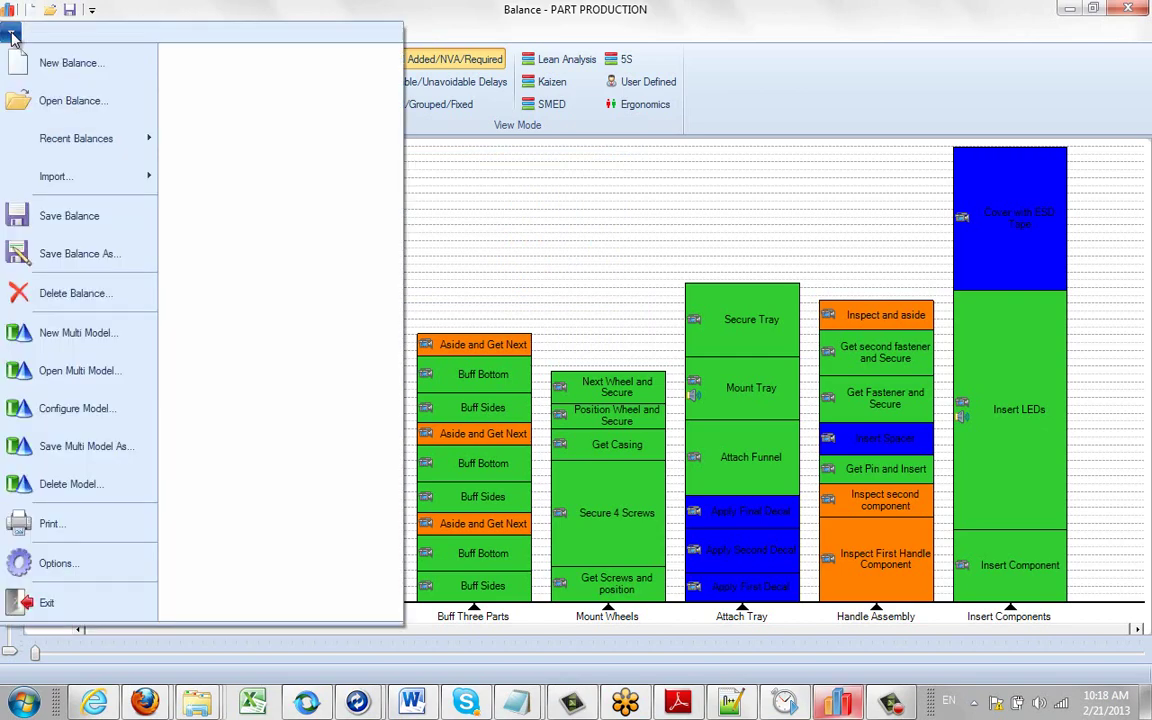
left_click(47, 564)
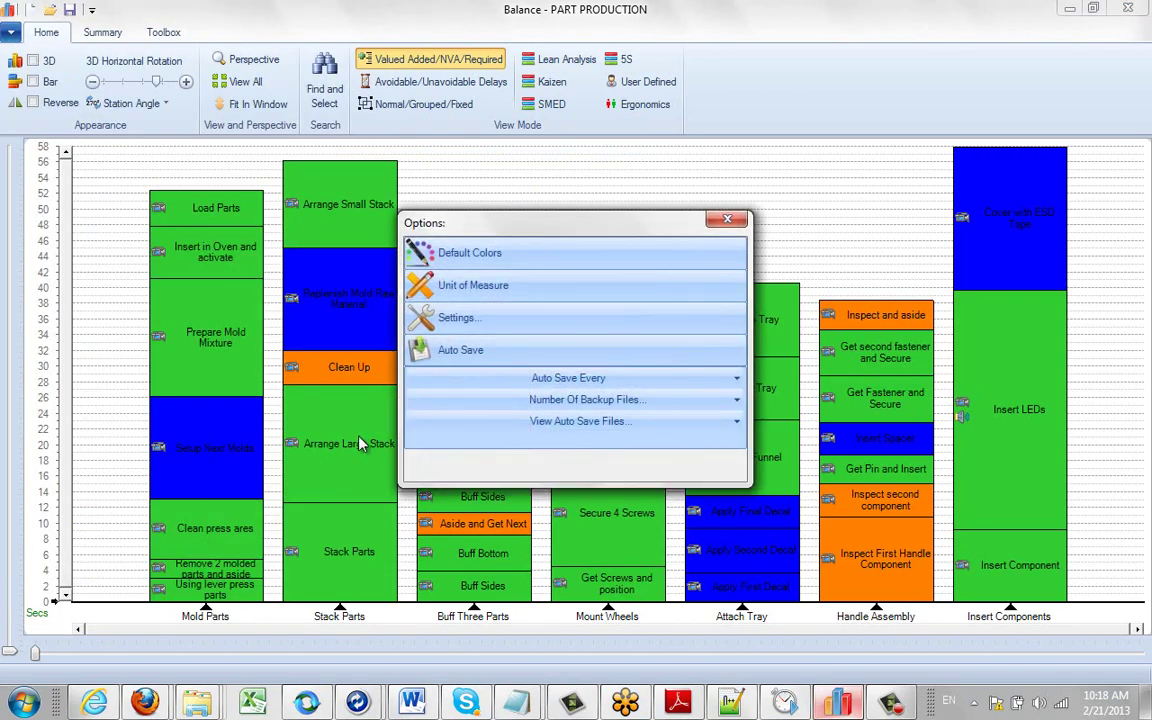
left_click(510, 325)
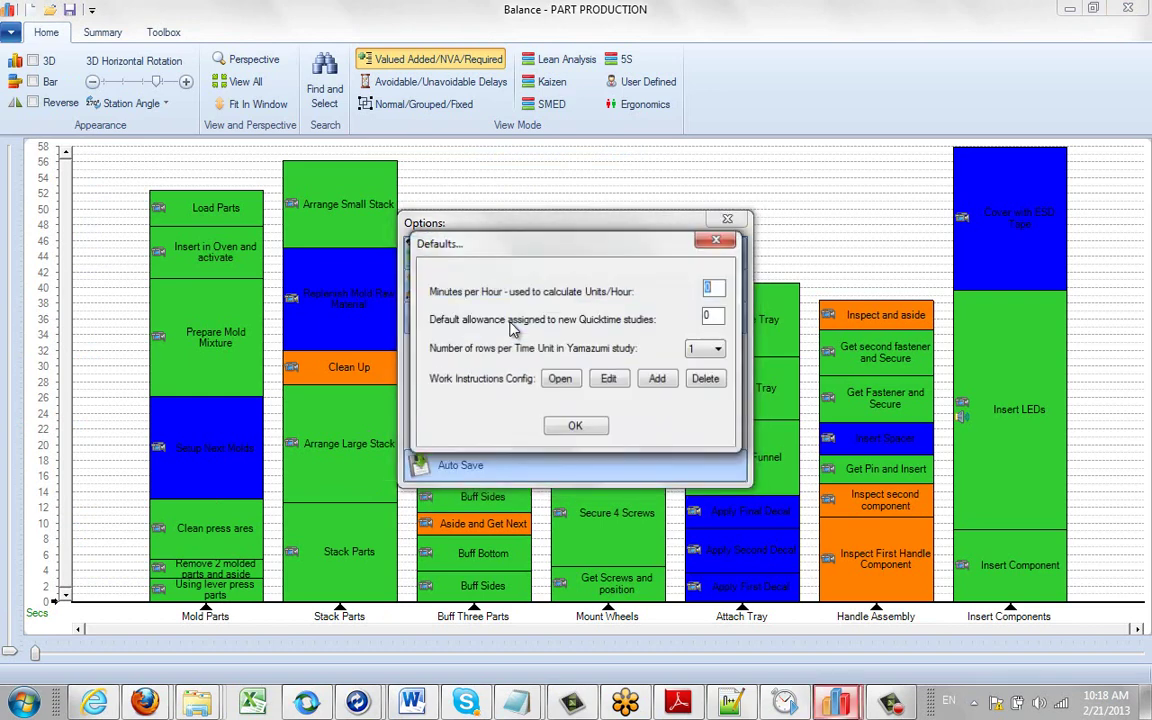
left_click(559, 378)
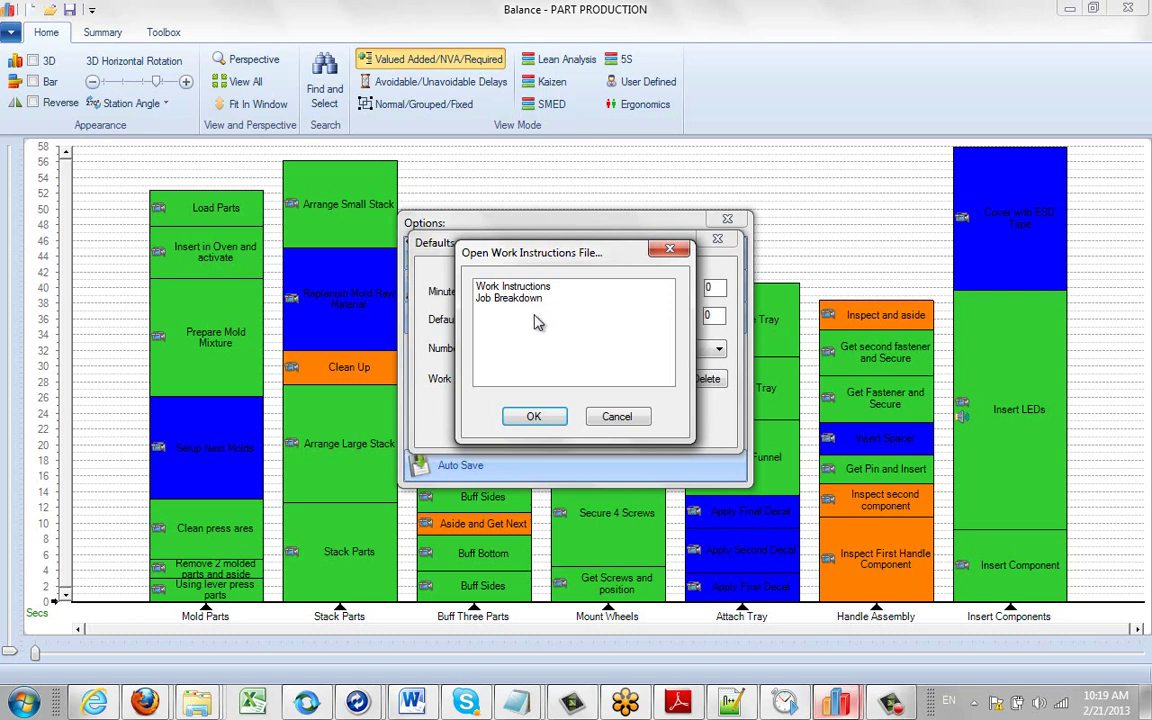
left_click(618, 417)
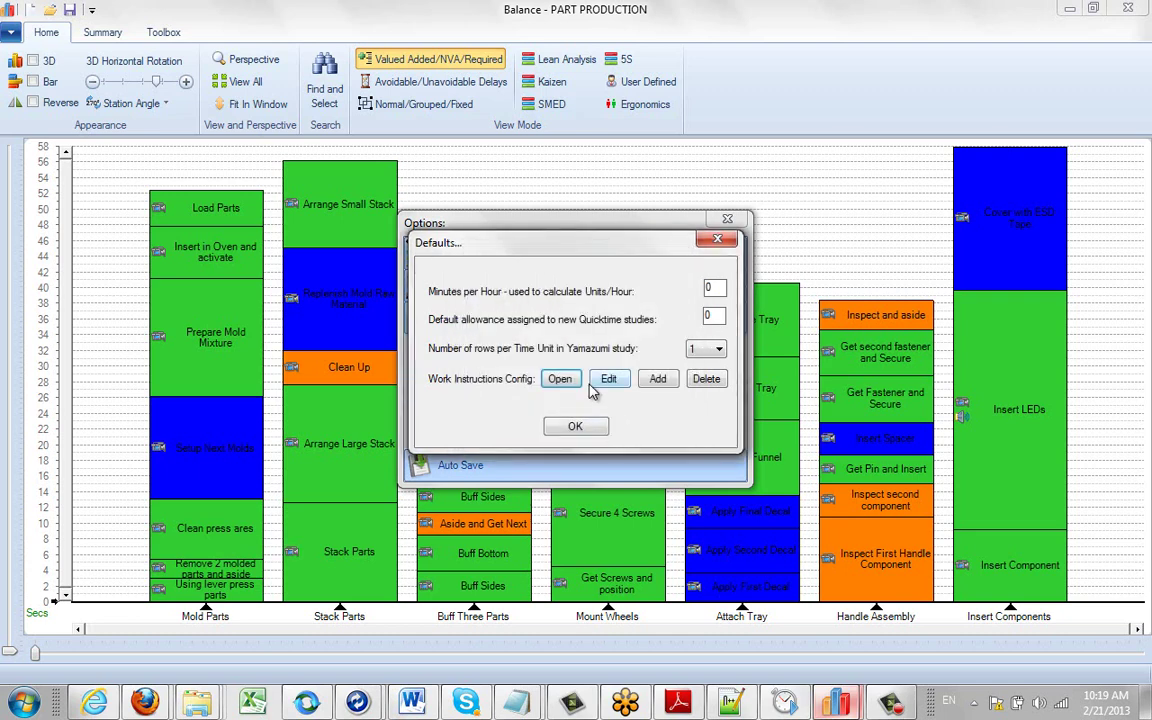
- Add a work instructions configuration from MMD-InstructionsConfig.xlsm and check the list of work instructions files
left_click(658, 381)
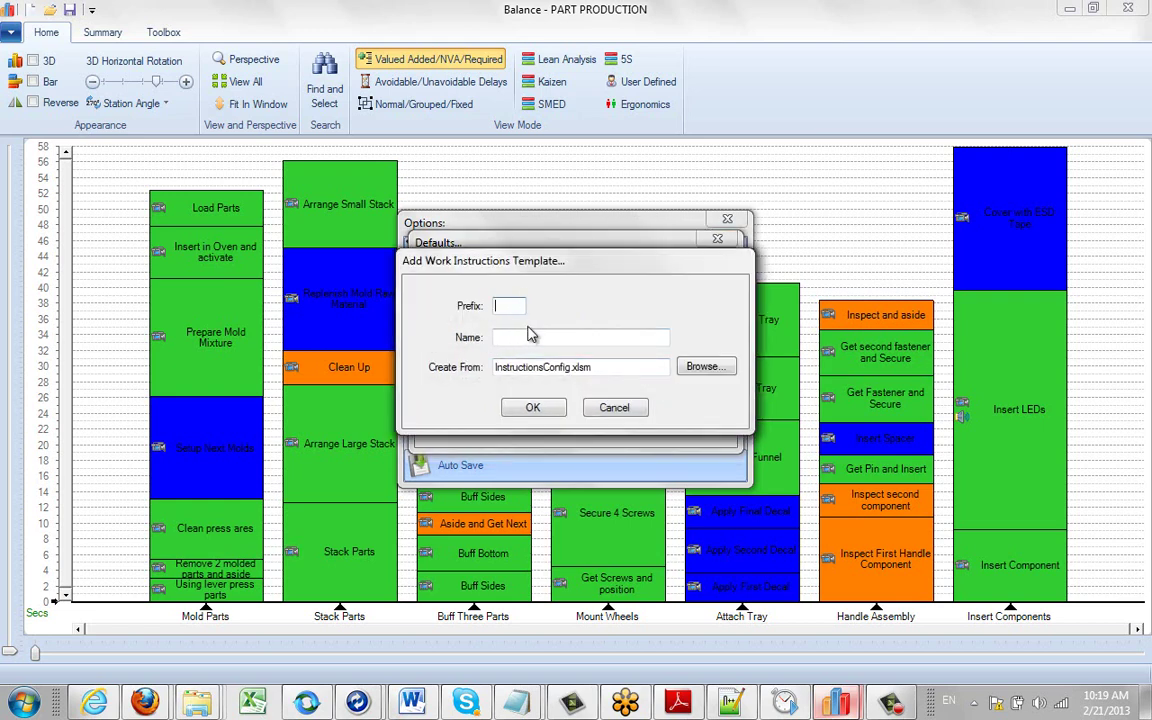
left_click(705, 370)
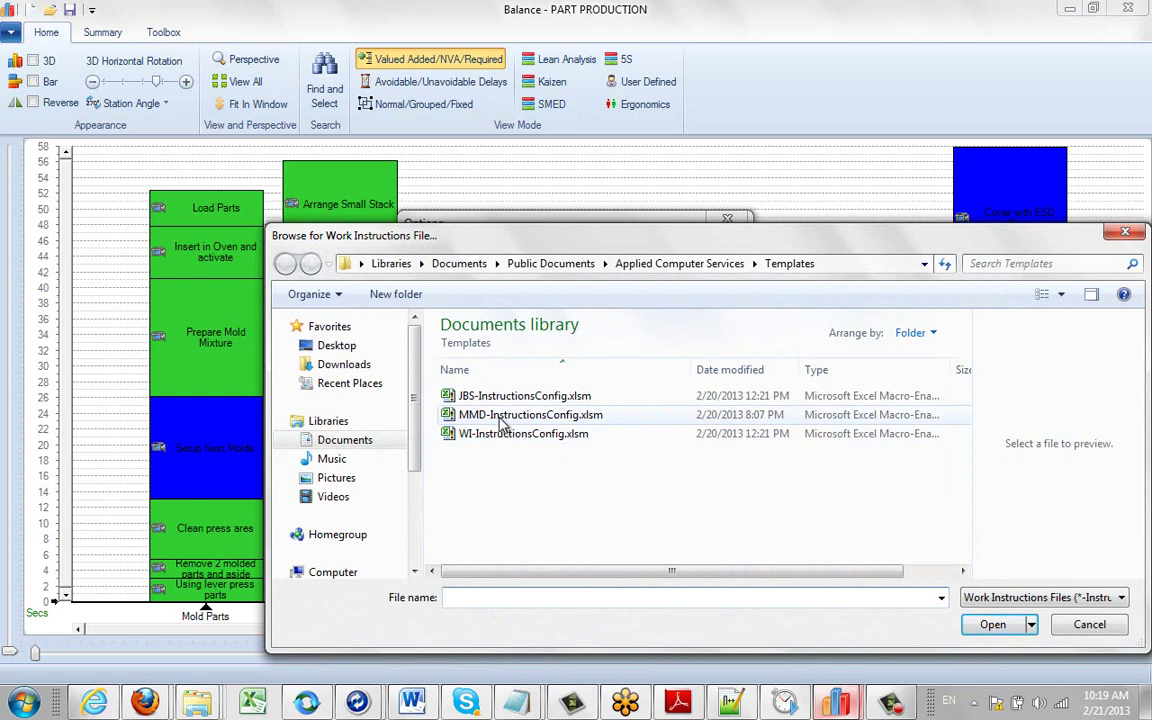
left_click(505, 424)
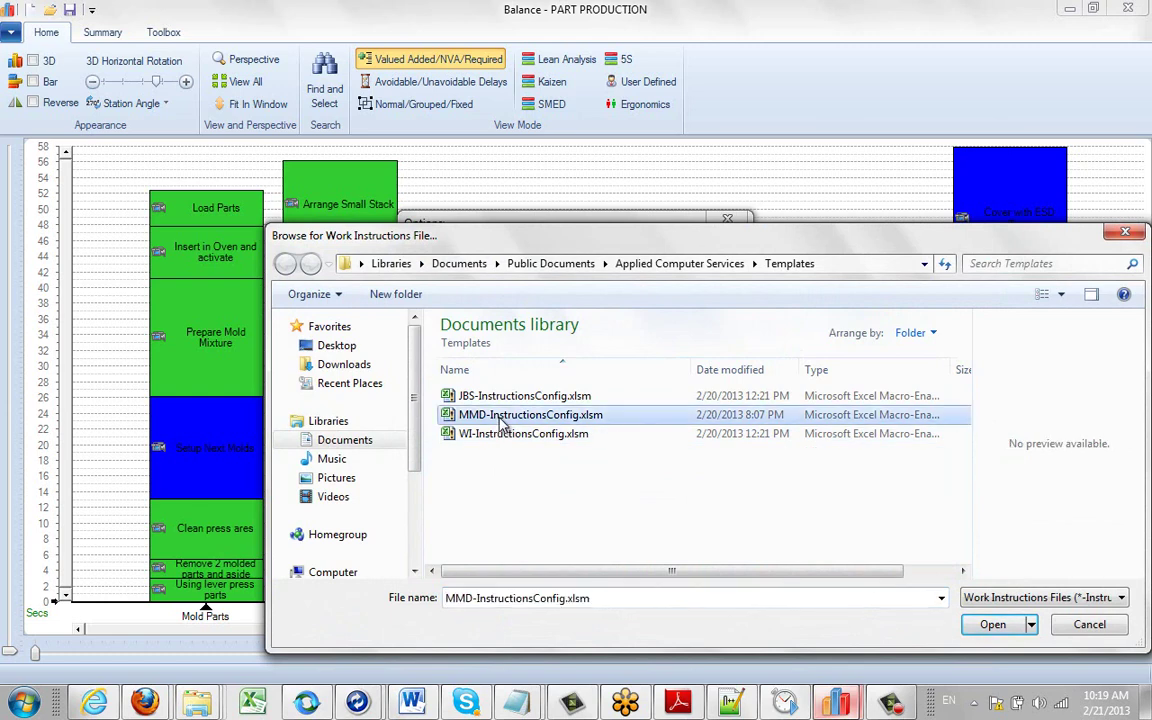
left_click(995, 626)
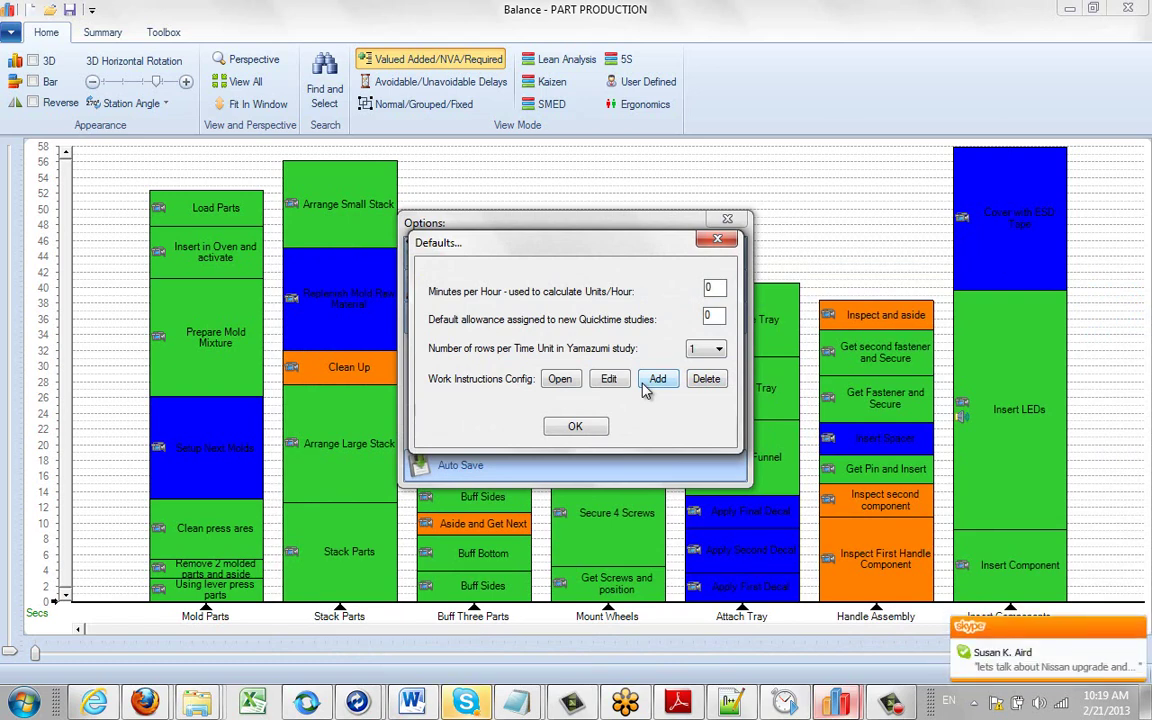
left_click(558, 380)
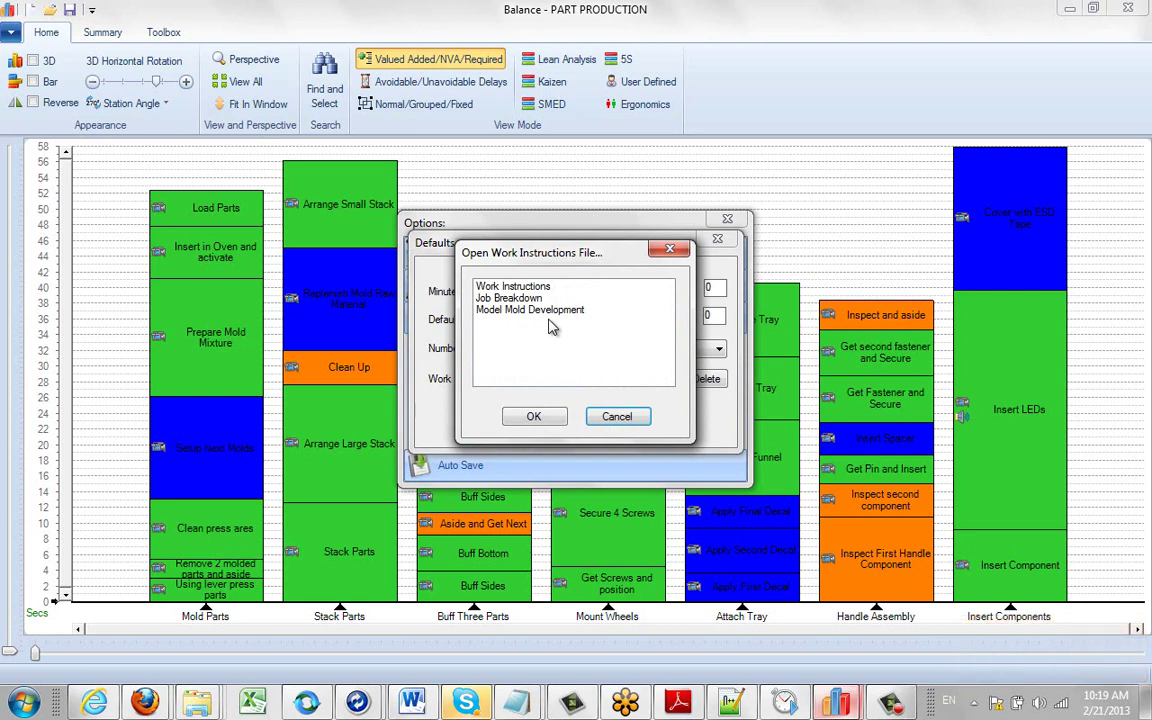
left_click(608, 422)
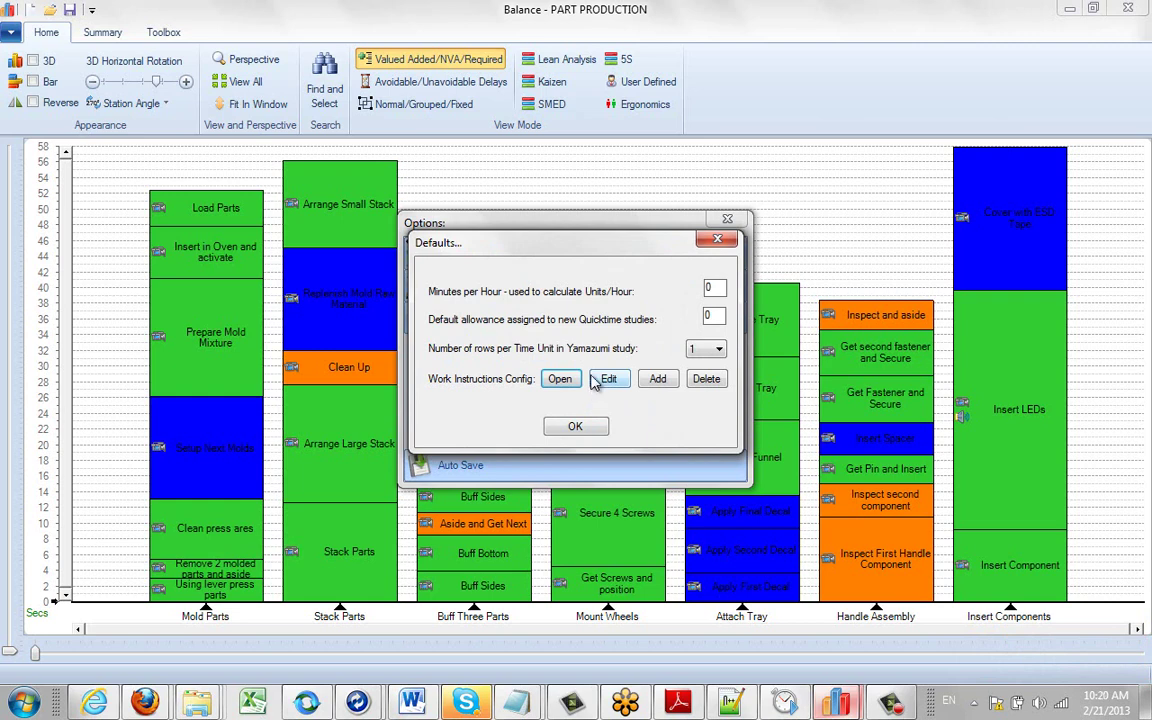
- Review the template files available for adding and the list of configured work instructions without changing anything
left_click(658, 379)
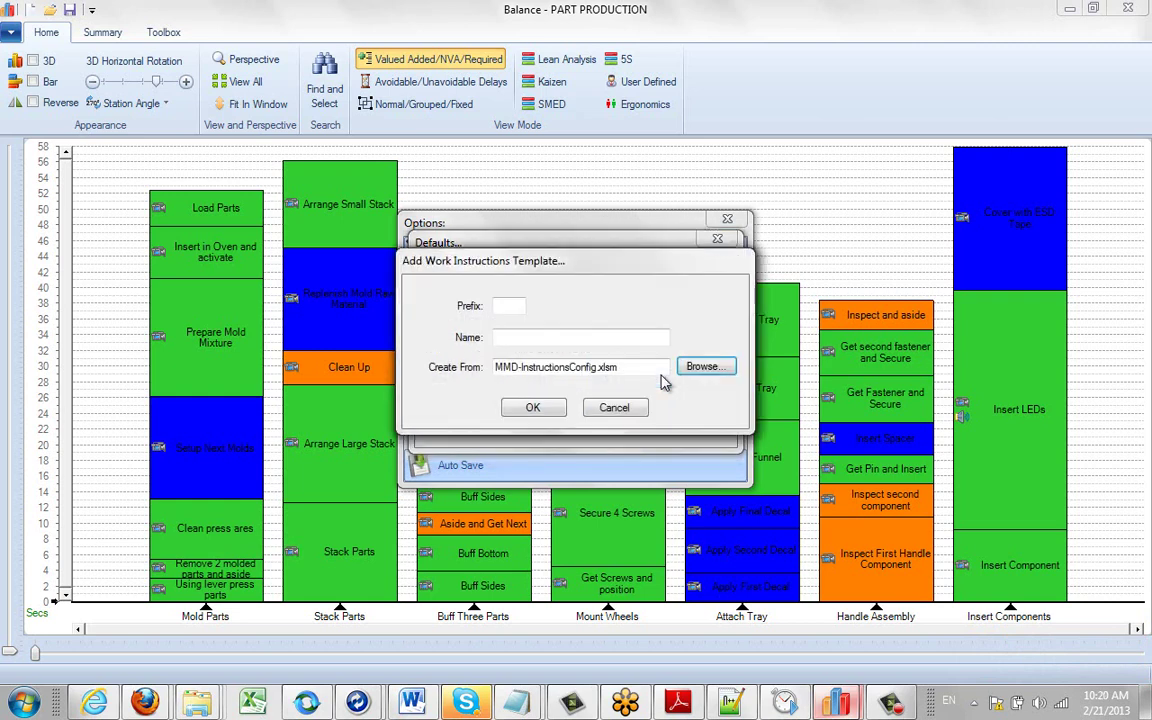
left_click(700, 368)
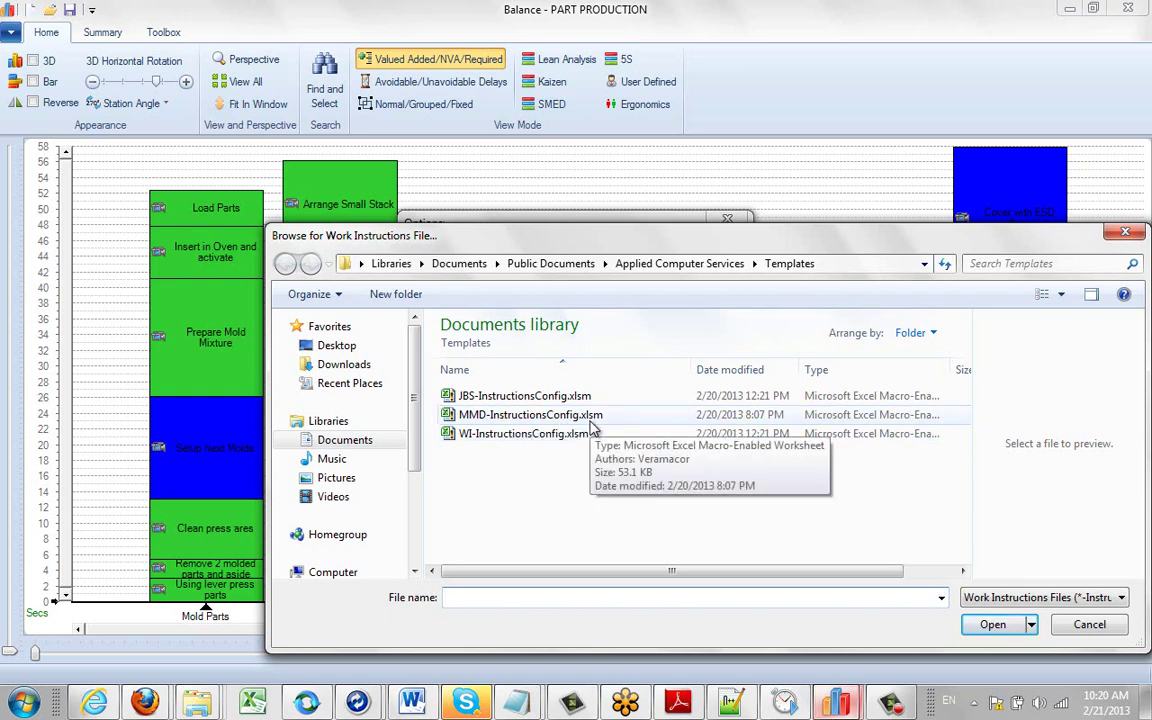
left_click(1089, 624)
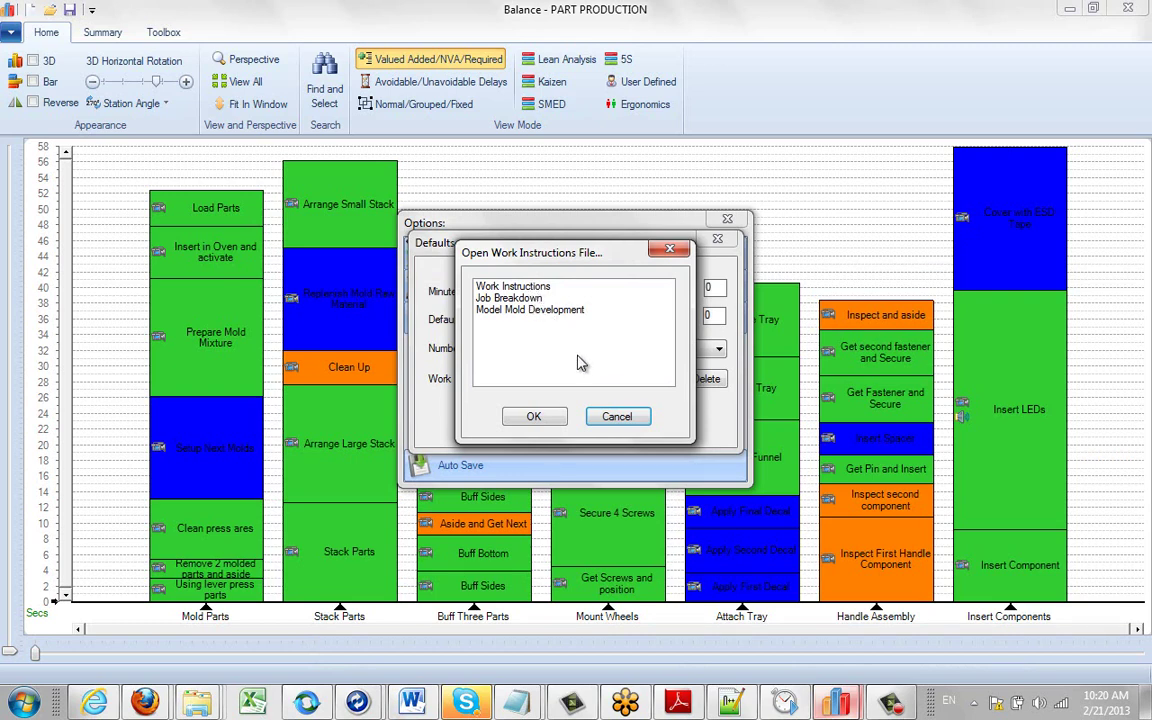
left_click(616, 418)
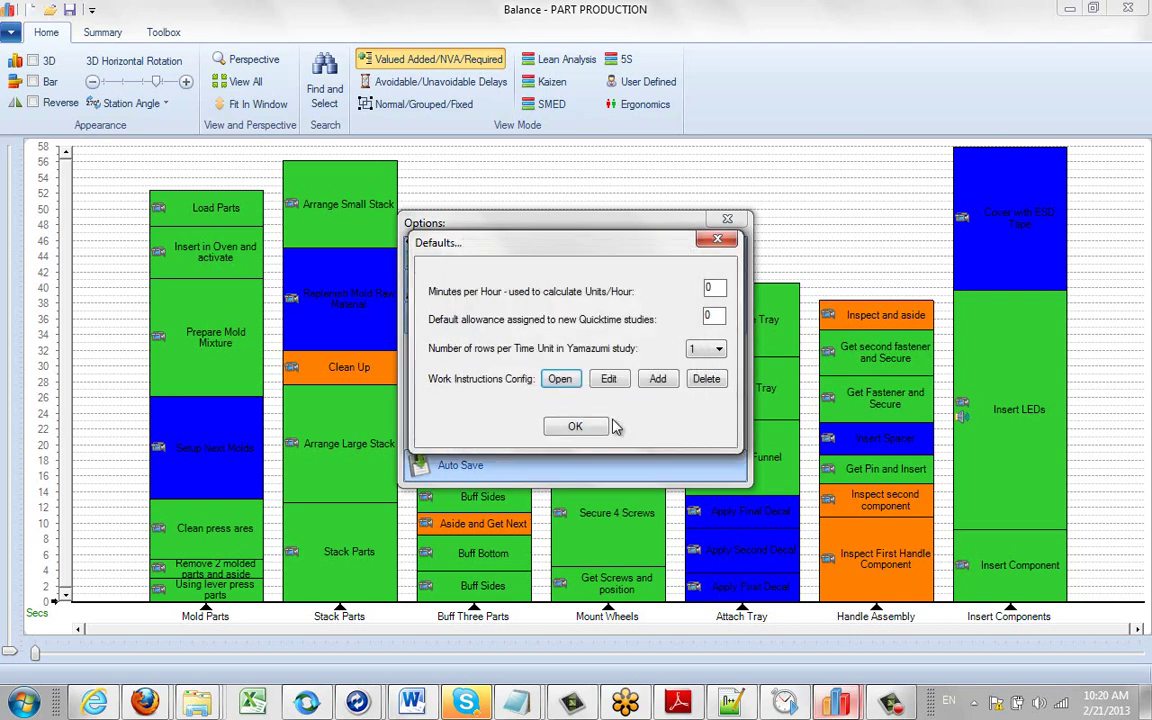
- Delete the Work Instructions entry from the work instructions configuration
left_click(706, 381)
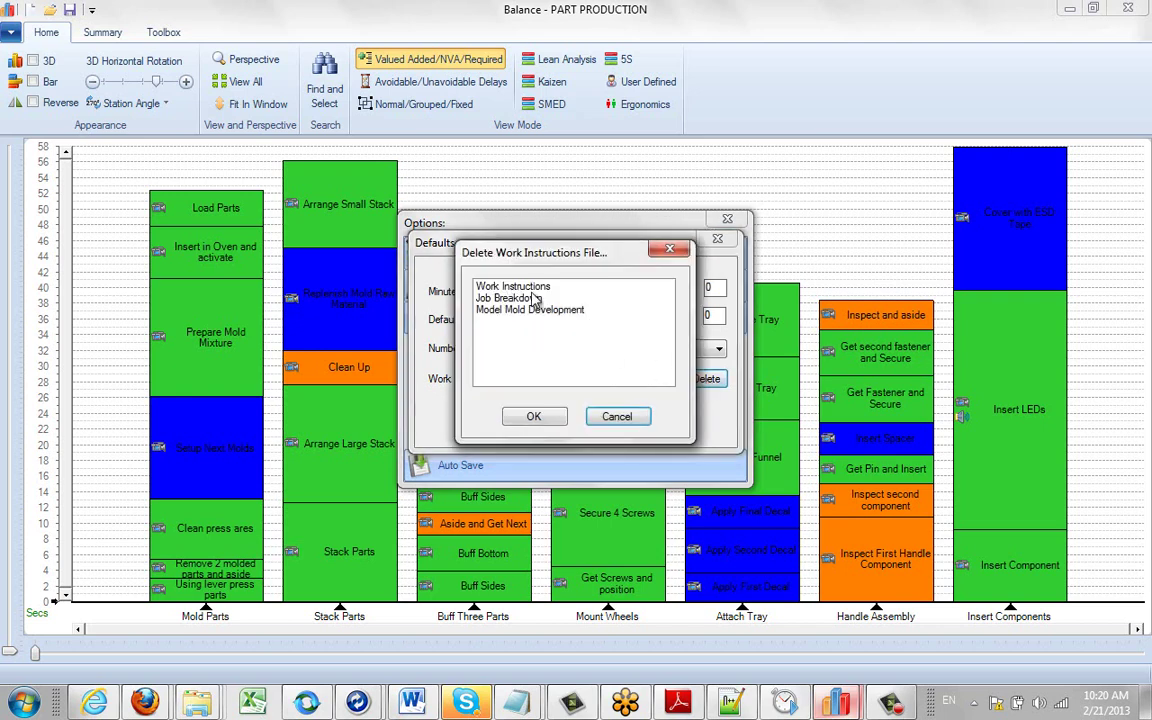
left_click(530, 288)
left_click(553, 423)
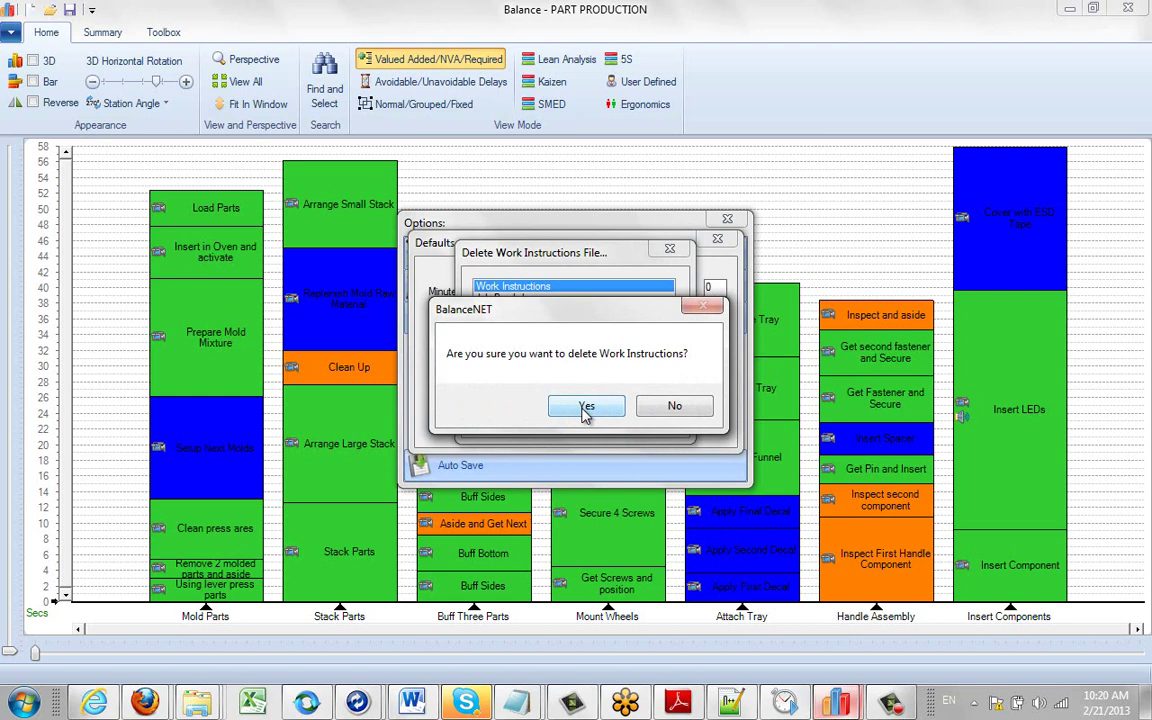
left_click(586, 410)
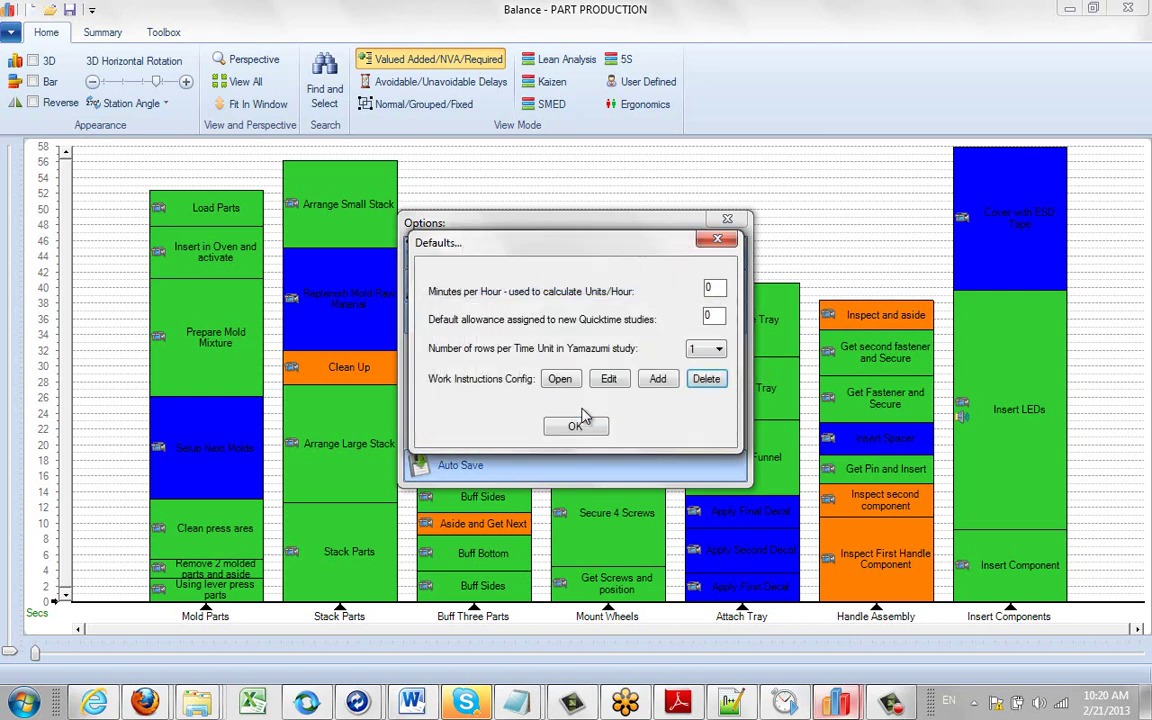
- Delete the Job Breakdown entry from the work instructions configuration and check the remaining list
left_click(705, 385)
left_click(490, 287)
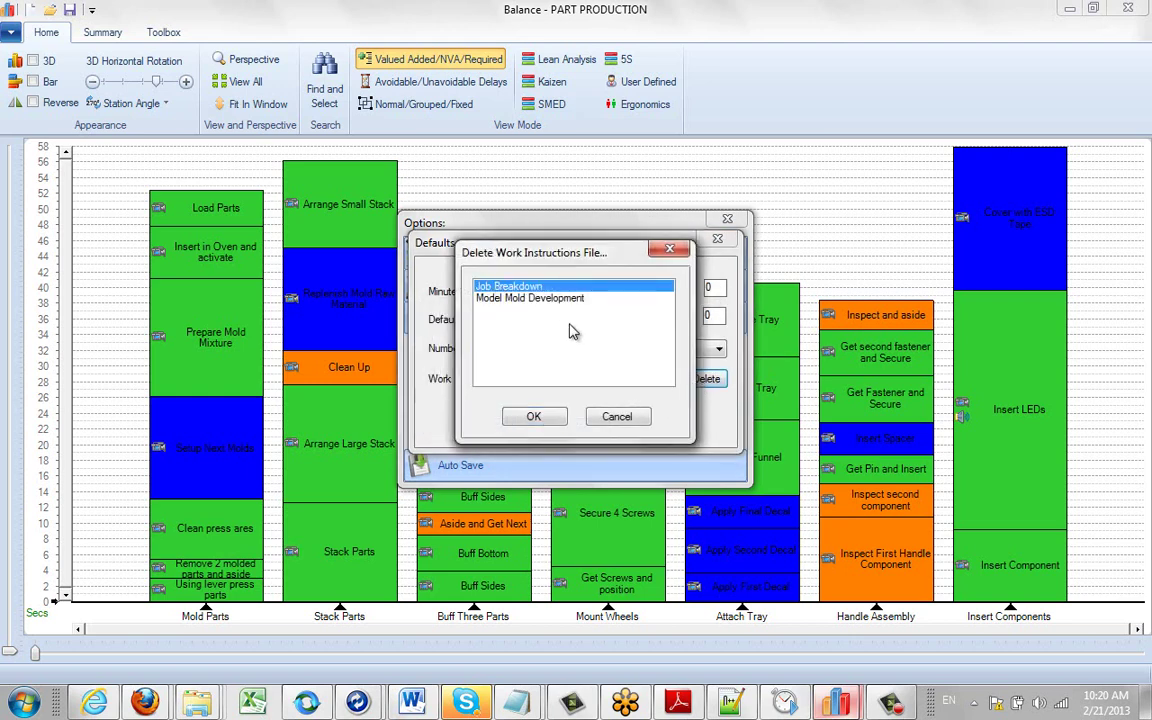
left_click(540, 418)
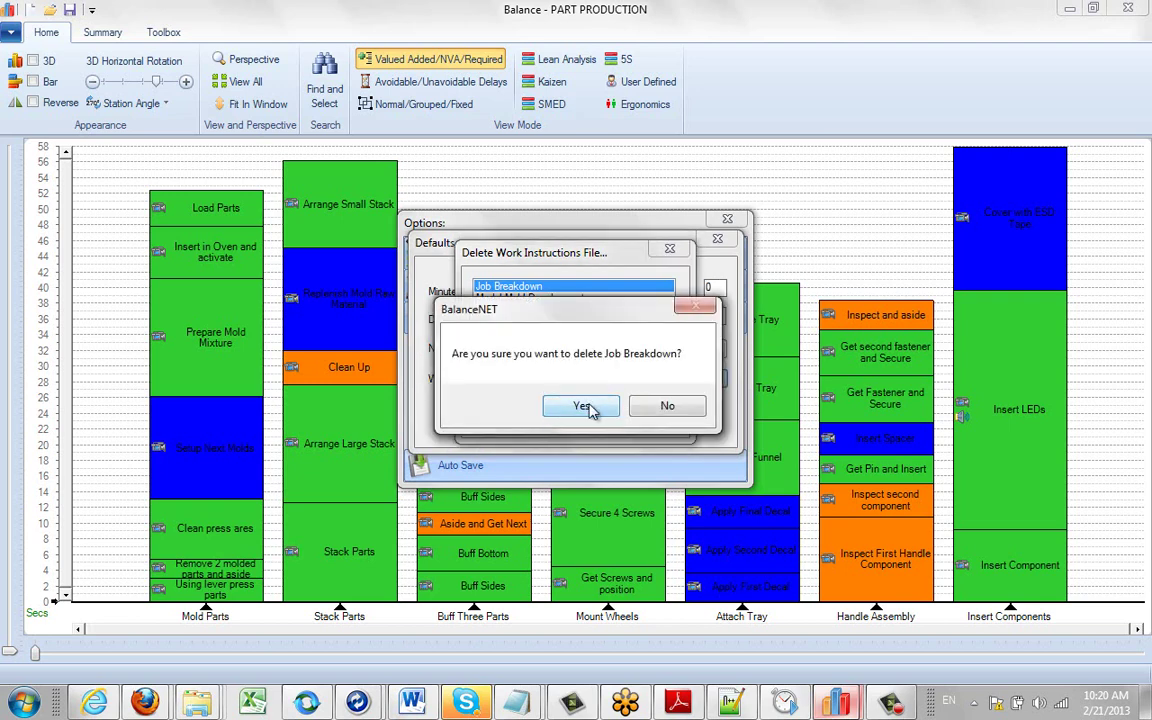
left_click(585, 407)
left_click(559, 378)
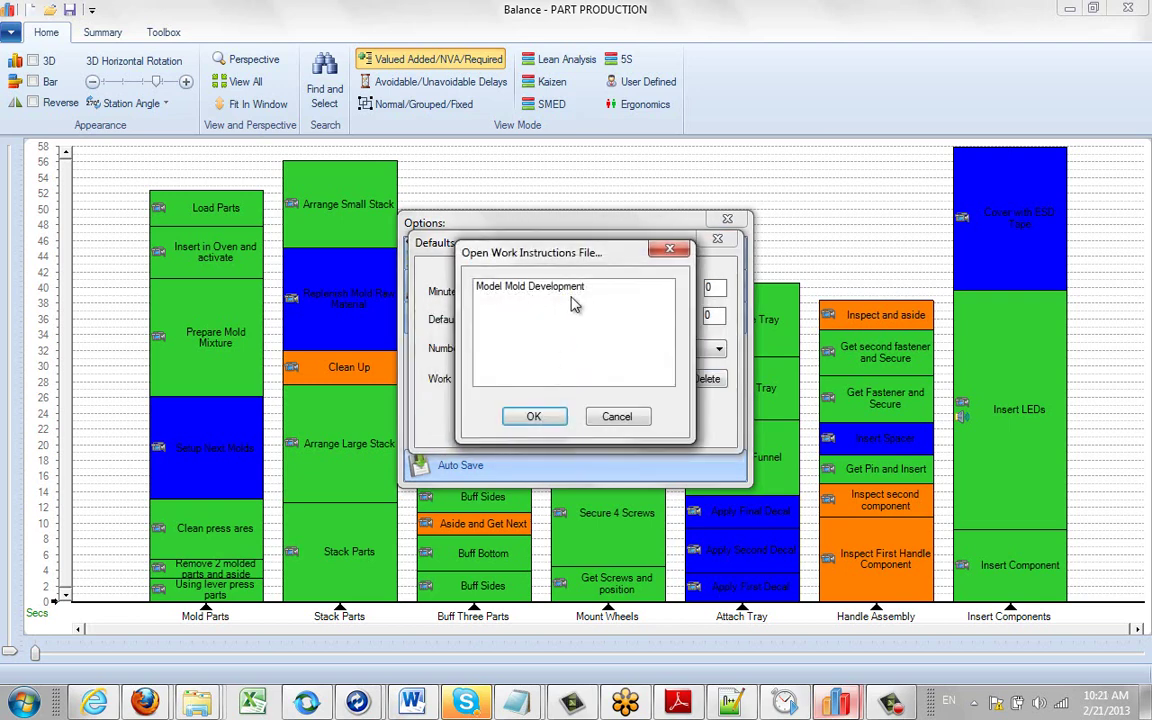
left_click(612, 418)
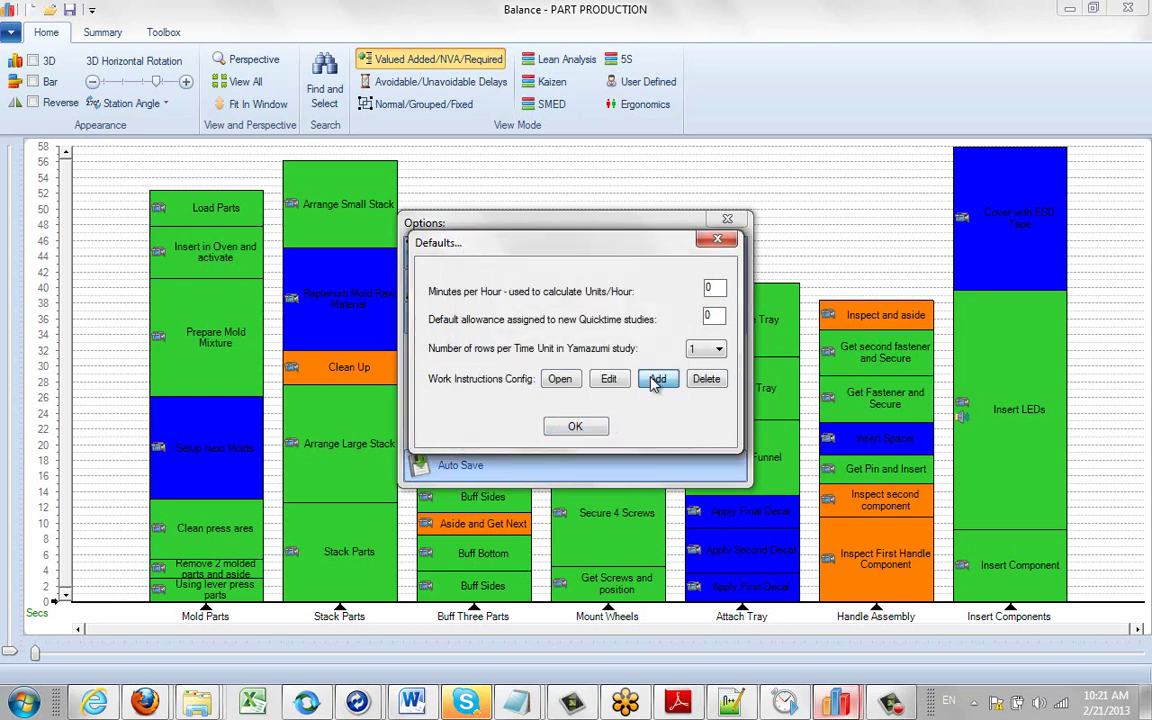
- Add a work instructions configuration from WI-InstructionsConfig.xlsm and check the updated list
left_click(656, 384)
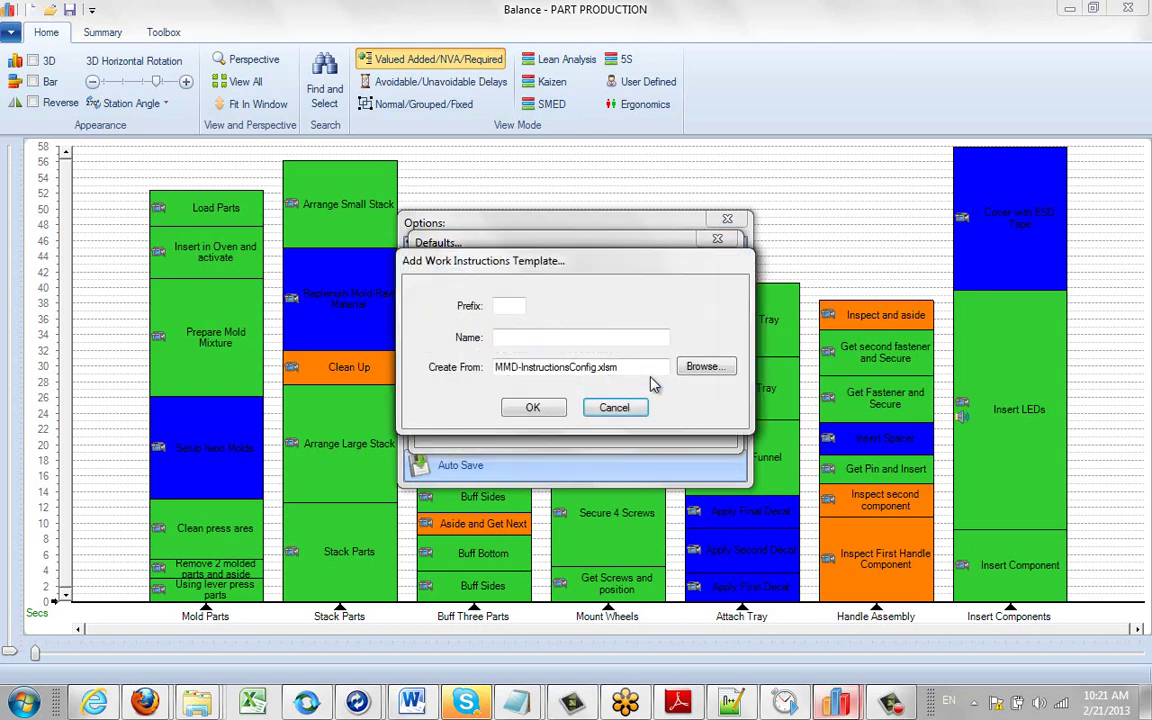
left_click(714, 372)
left_click(530, 438)
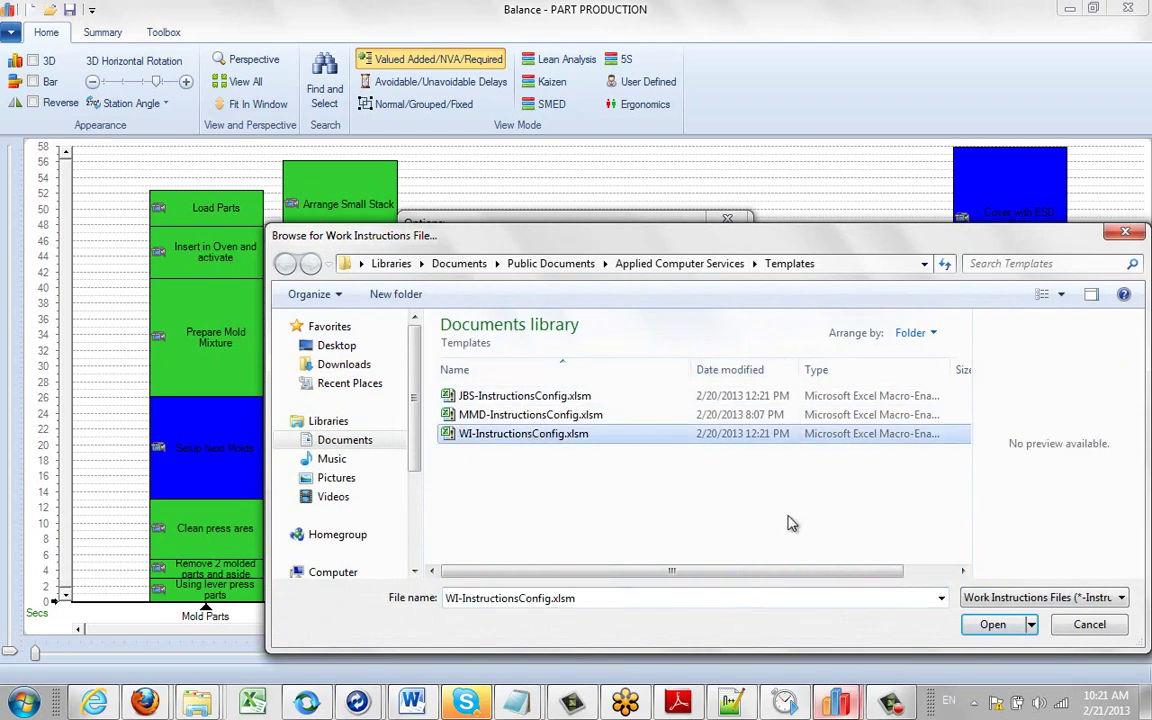
left_click(993, 625)
left_click(560, 379)
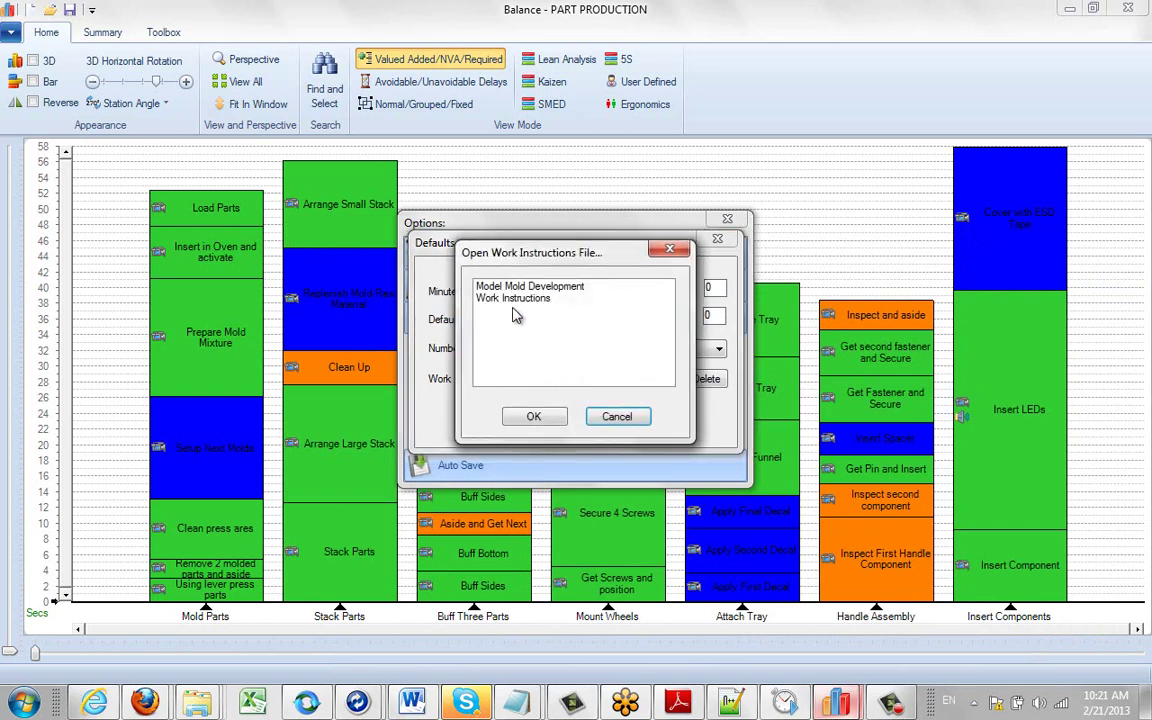
left_click(608, 418)
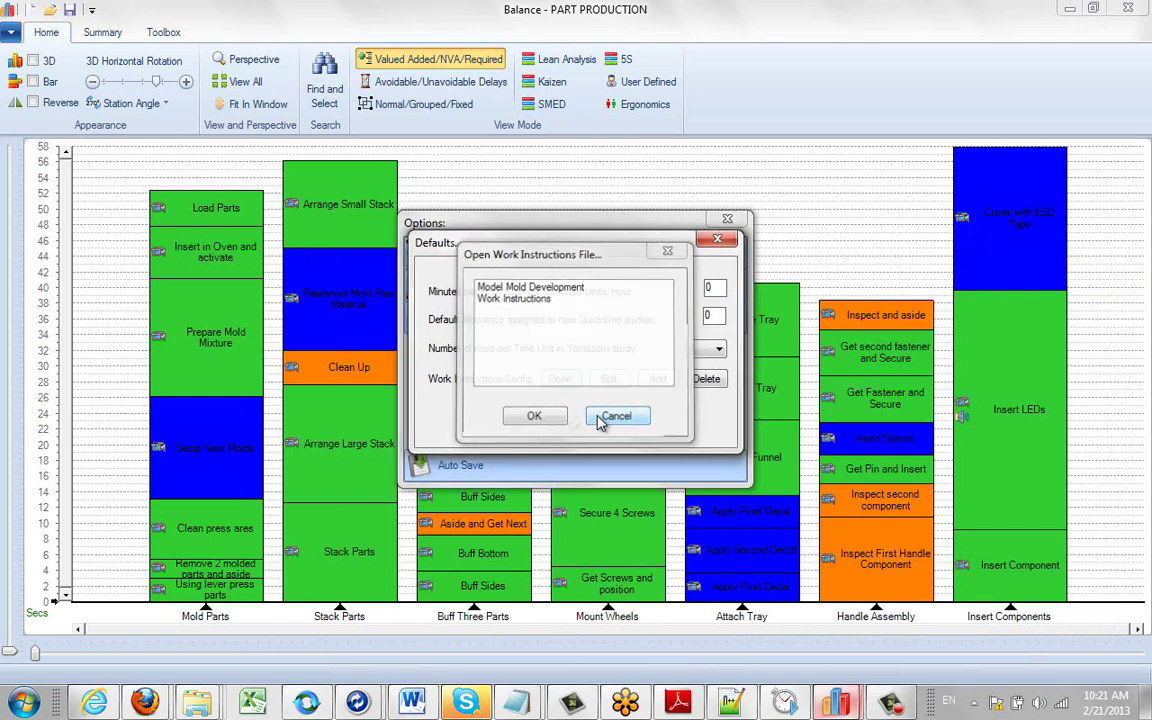
- Add a work instructions configuration from JBS-InstructionsConfig.xlsm and open the list of work instructions files
left_click(657, 381)
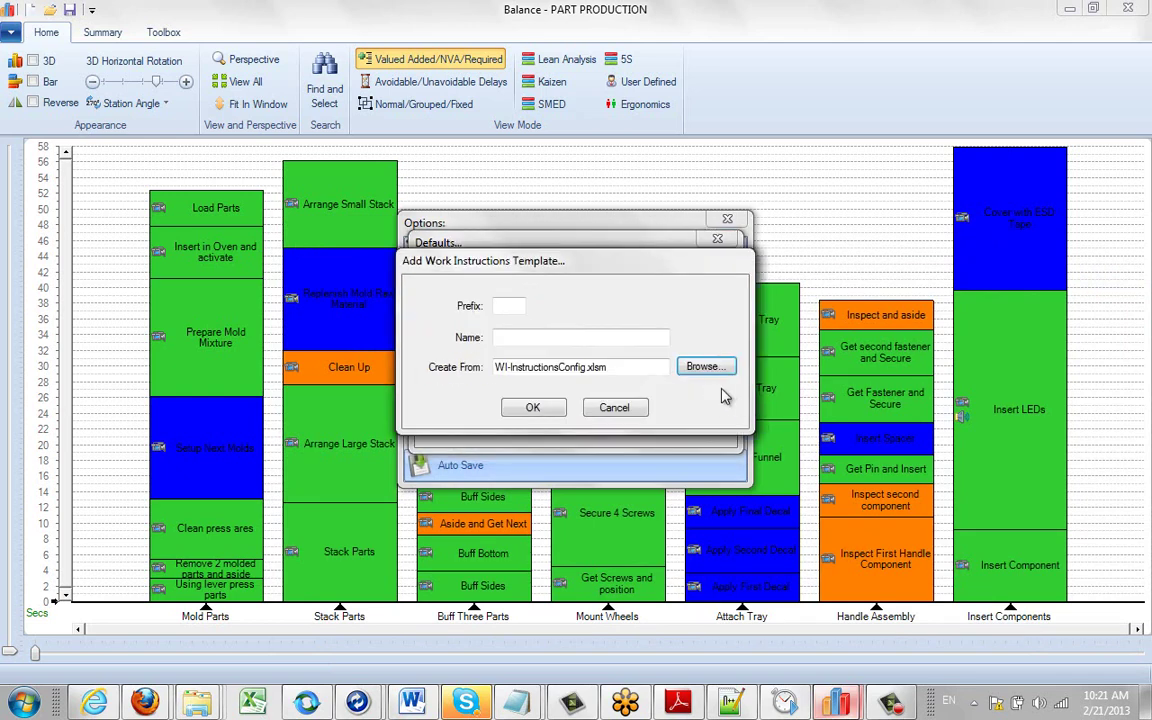
left_click(700, 368)
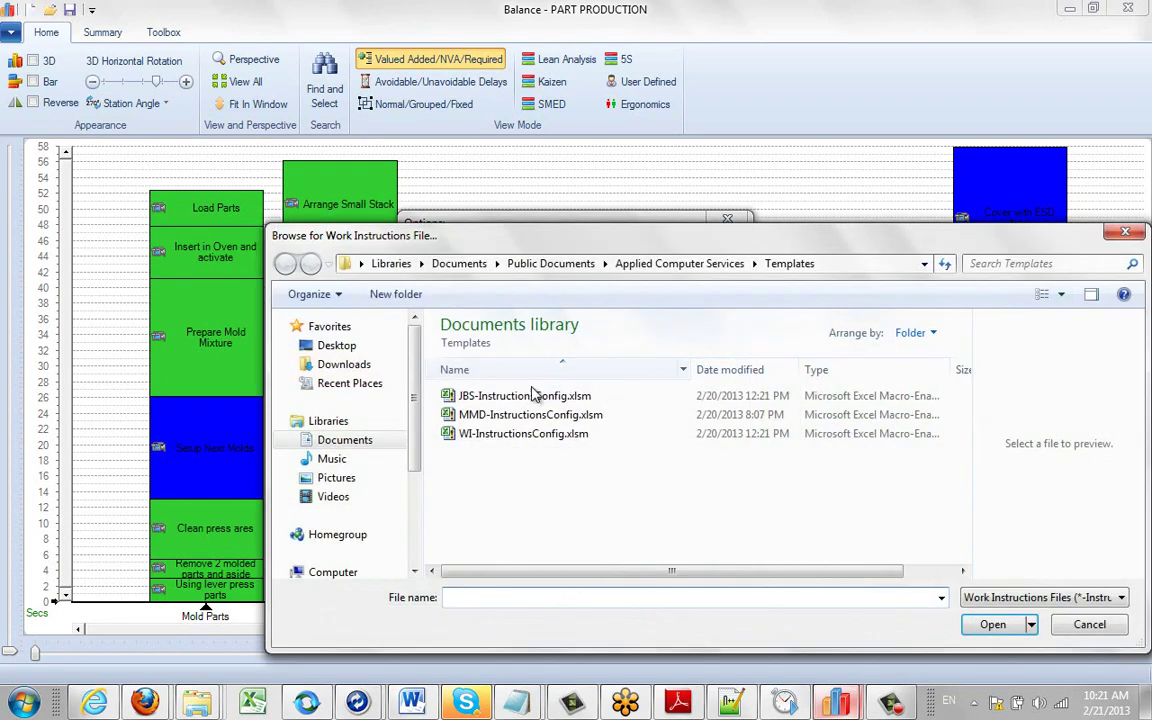
left_click(519, 398)
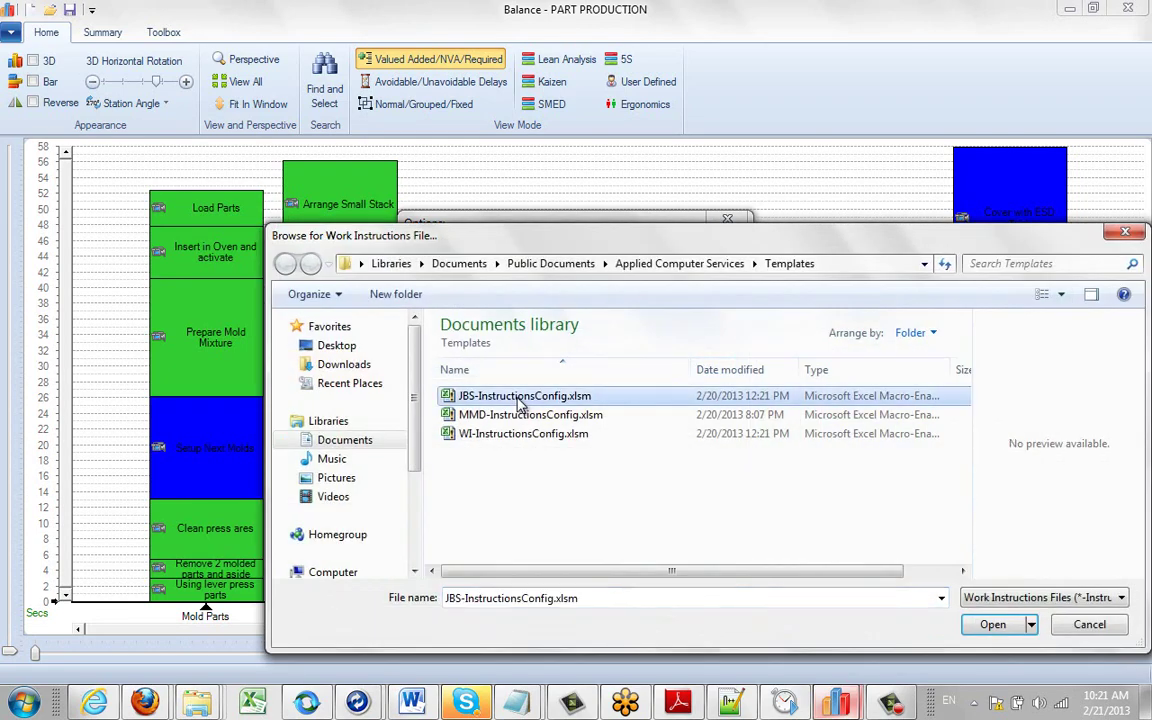
left_click(993, 624)
left_click(559, 379)
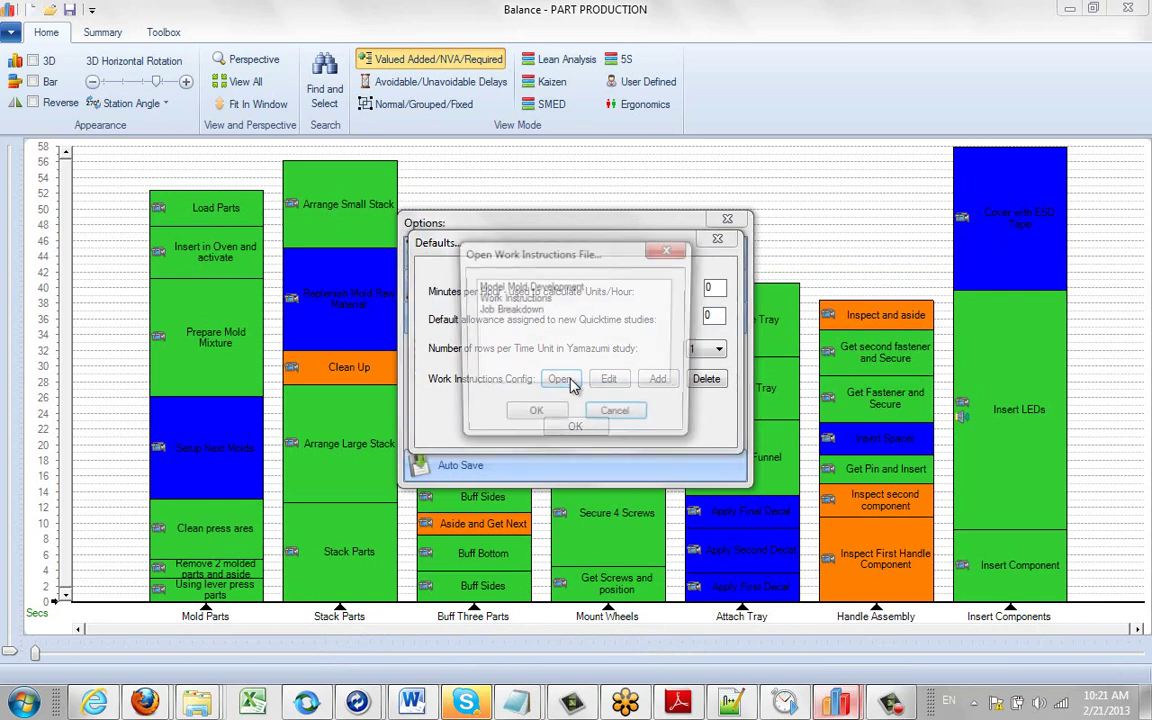